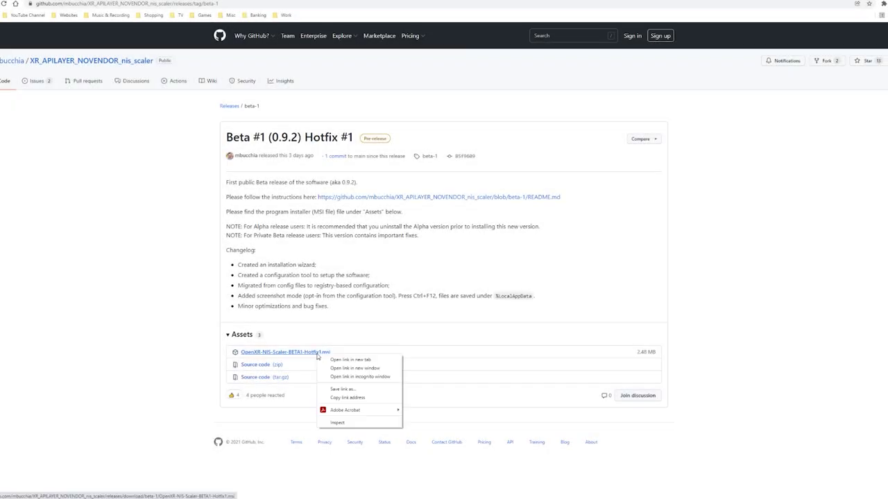
Save OpenXR-NIS-Scaler-BETA1-Hotfix1.msi from the release assets to the desktop
left_click(340, 389)
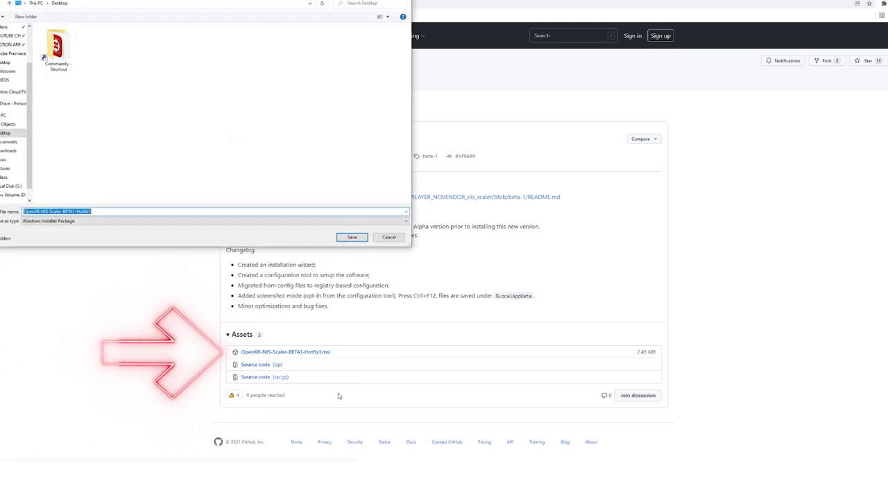
left_click(353, 238)
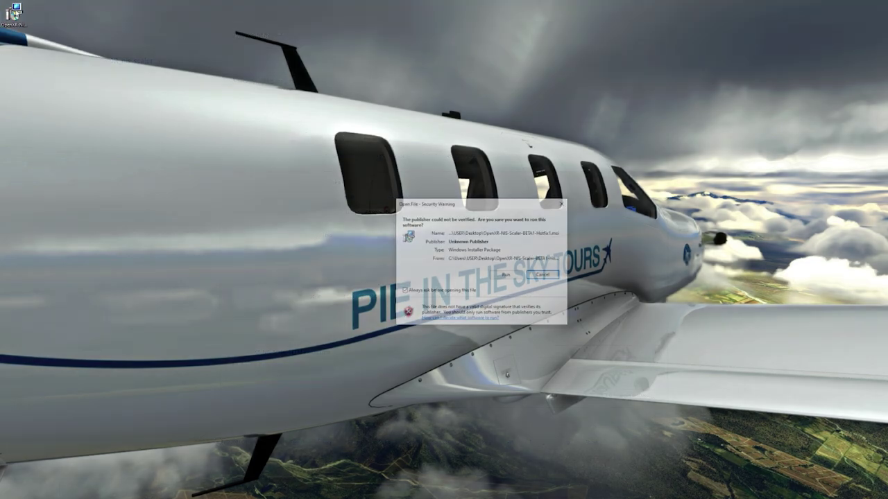
Run the .msi and install OpenXR-NIS-Scaler into the default Program Files folder
left_click(504, 275)
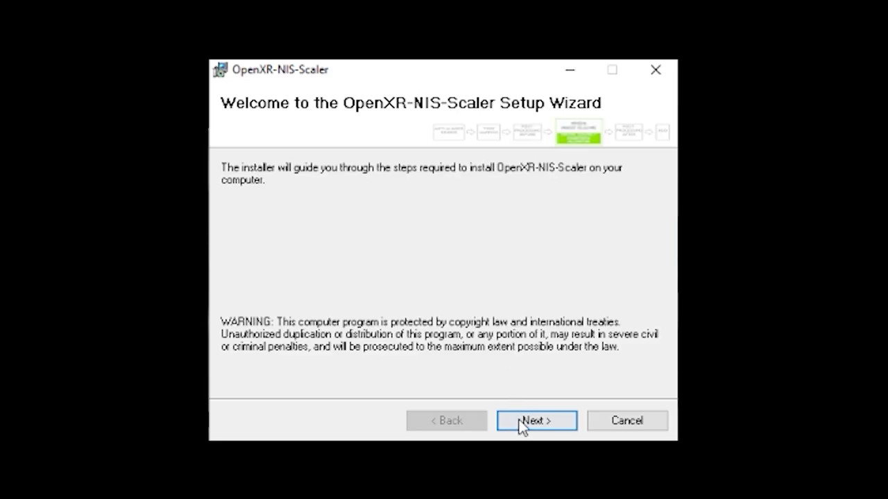
left_click(521, 425)
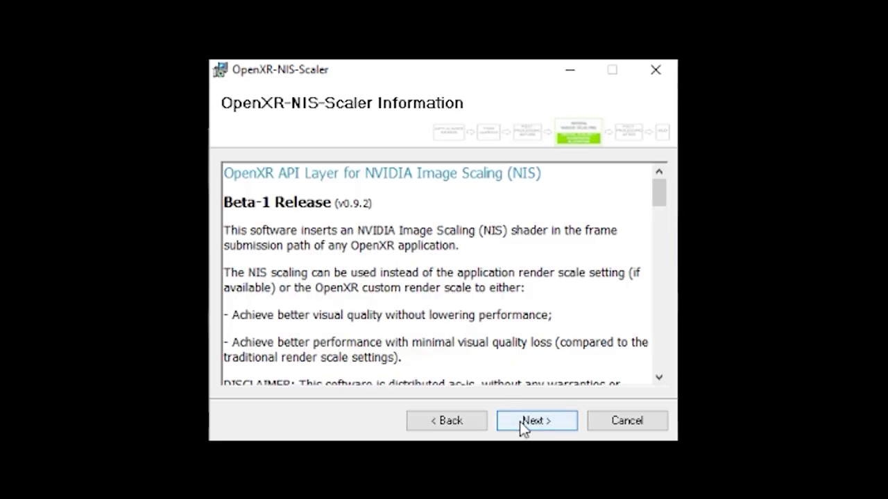
left_click(520, 422)
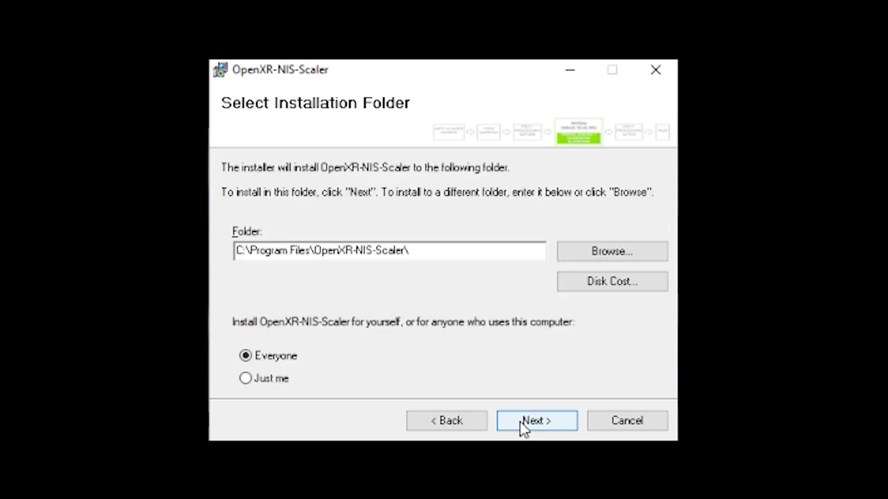
left_click(520, 422)
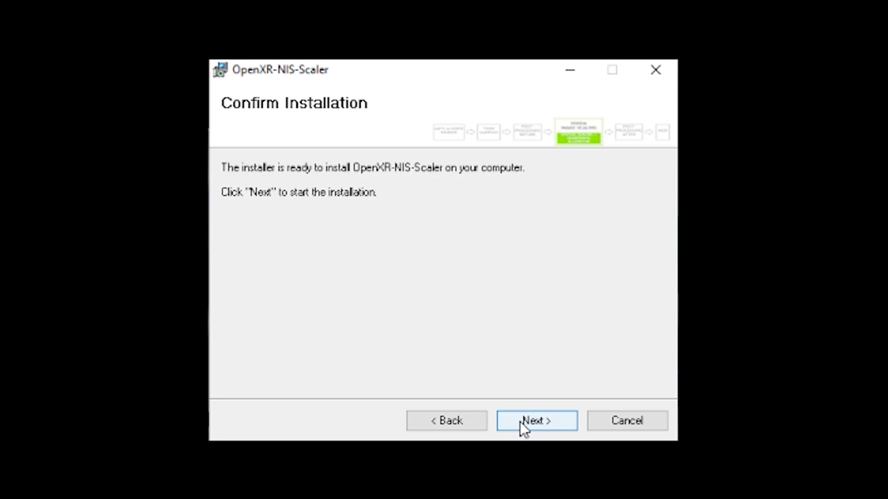
left_click(520, 422)
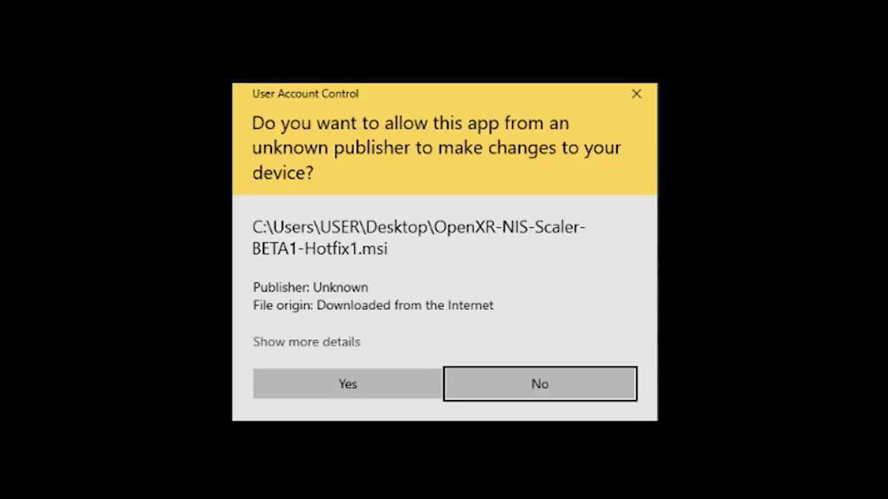
left_click(347, 384)
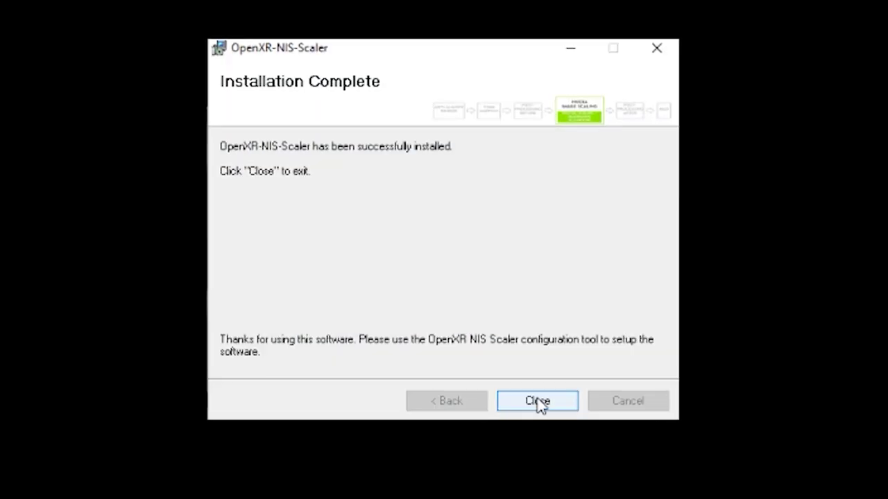
left_click(539, 405)
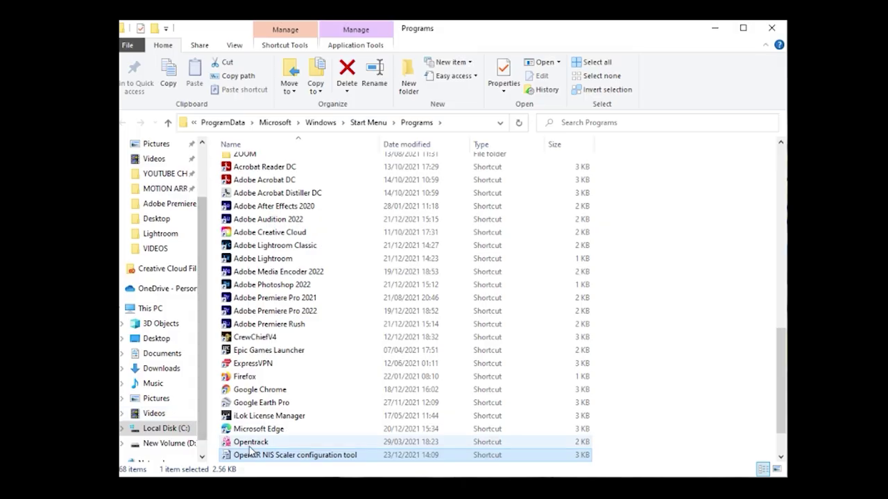
Launch the OpenXR NIS Scaler configuration tool shortcut from Start Menu Programs, allowing it to run
double_click(302, 456)
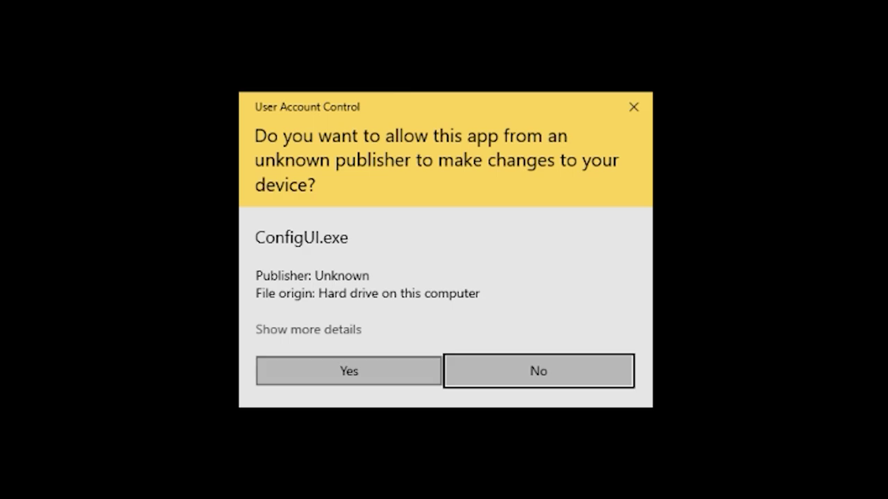
left_click(349, 371)
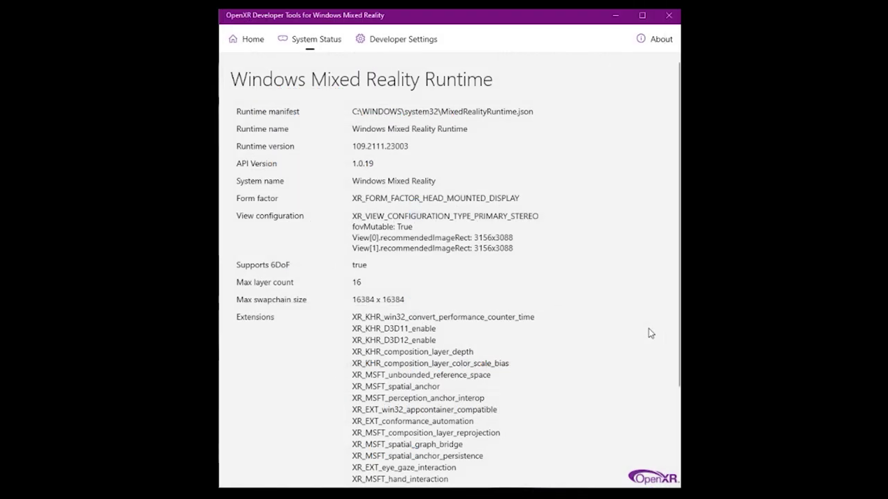
scroll(648, 329, "down", 1)
Scroll down through the System Status tab of OpenXR Developer Tools
scroll(649, 330, "down", 3)
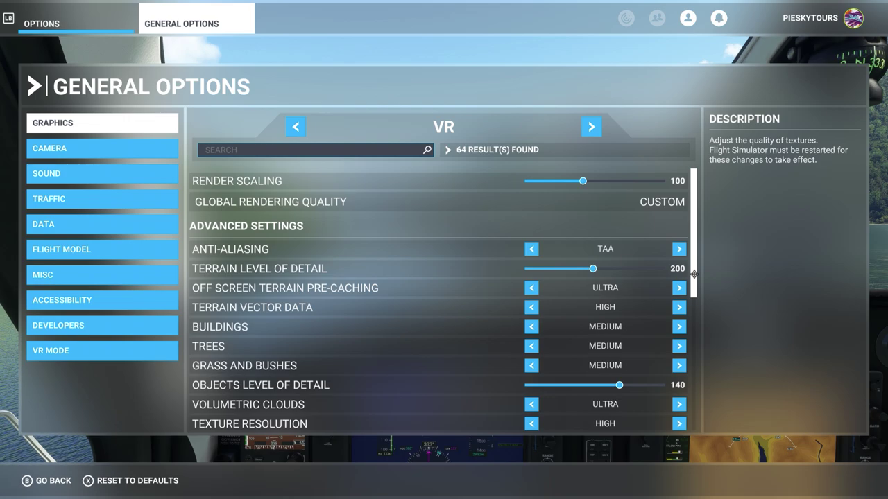
Scroll the Graphics (VR) settings down to the glass cockpit refresh rate
left_click_drag(694, 274, 691, 363)
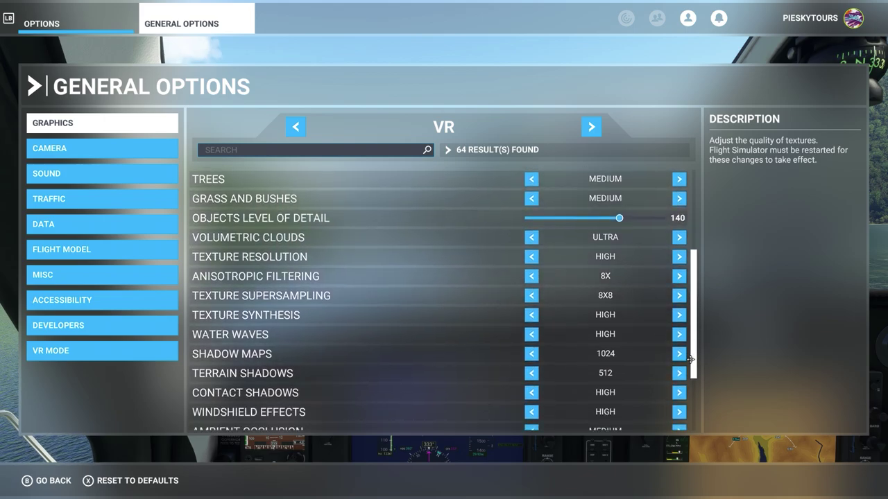
left_click_drag(692, 364, 696, 419)
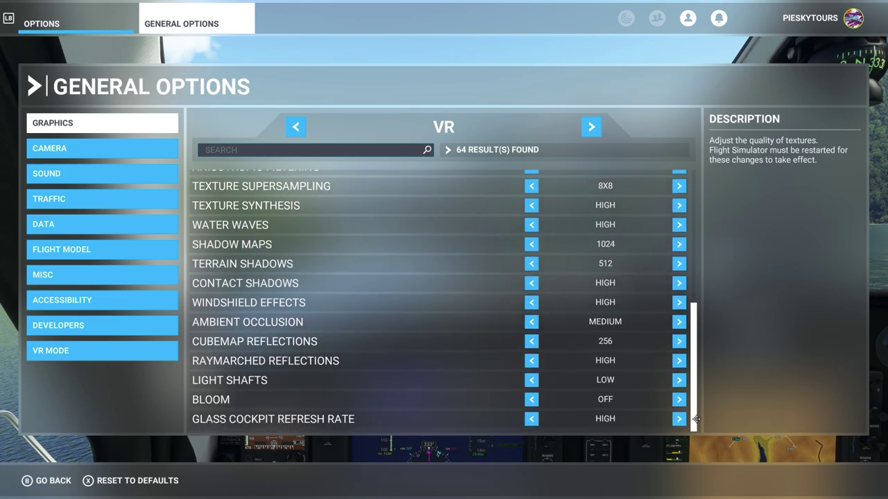